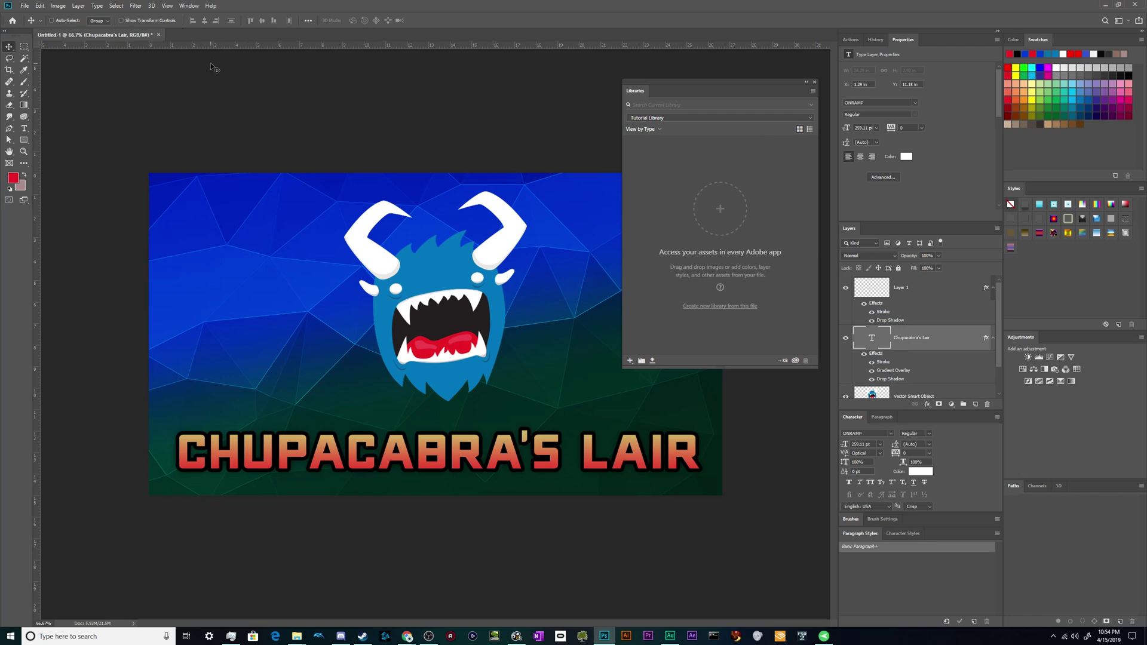
- Show the Libraries panel and add the monster Vector Smart Object logo as a library graphic
left_click(191, 7)
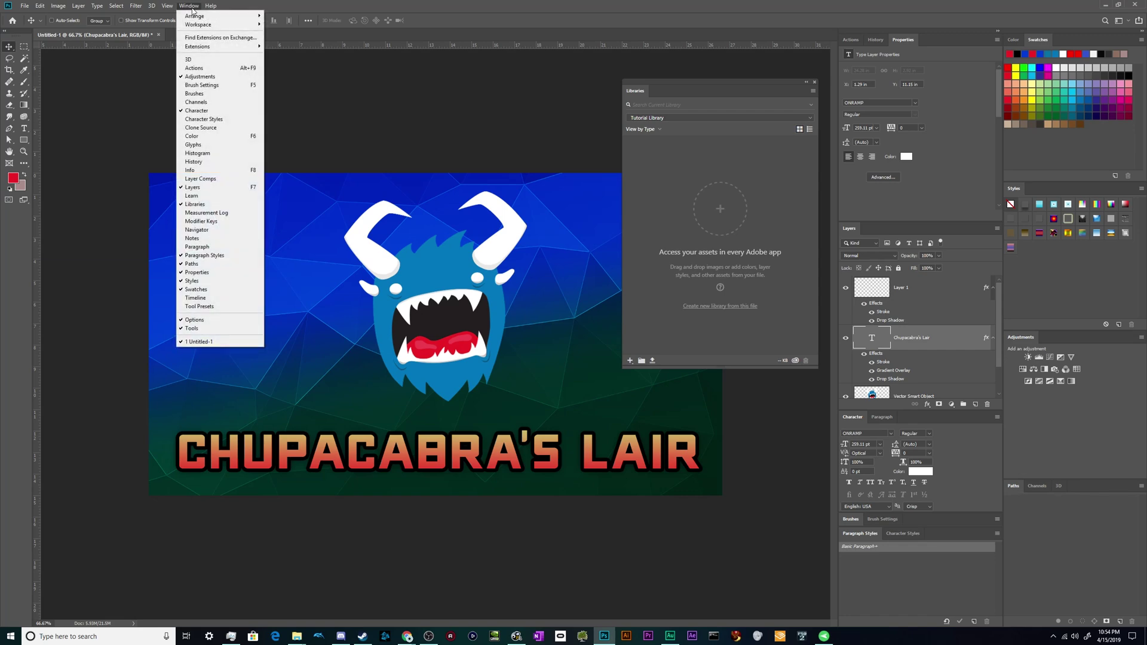
left_click(194, 205)
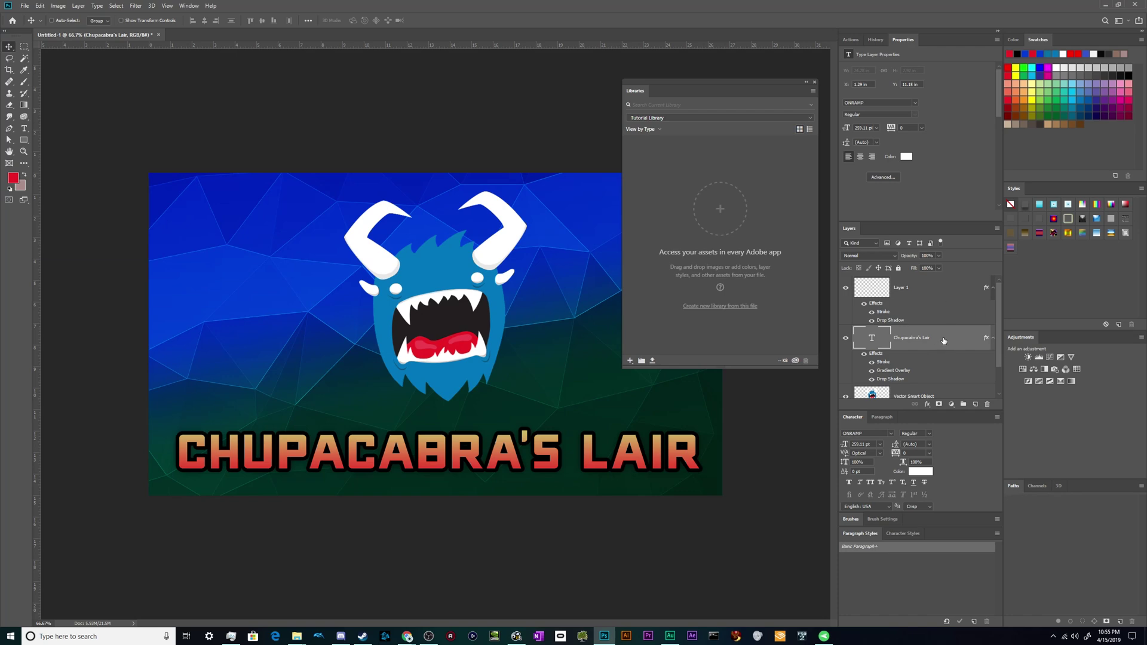
scroll(944, 341, "down", 1)
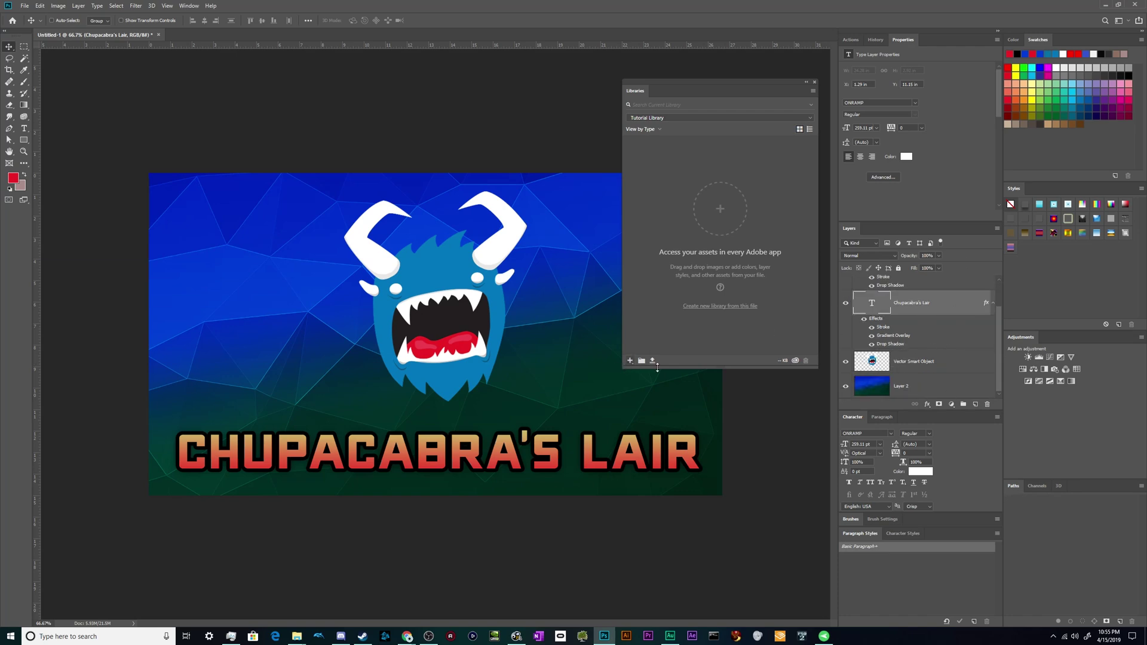
key("alt+bracketleft")
left_click(630, 360)
left_click(639, 349)
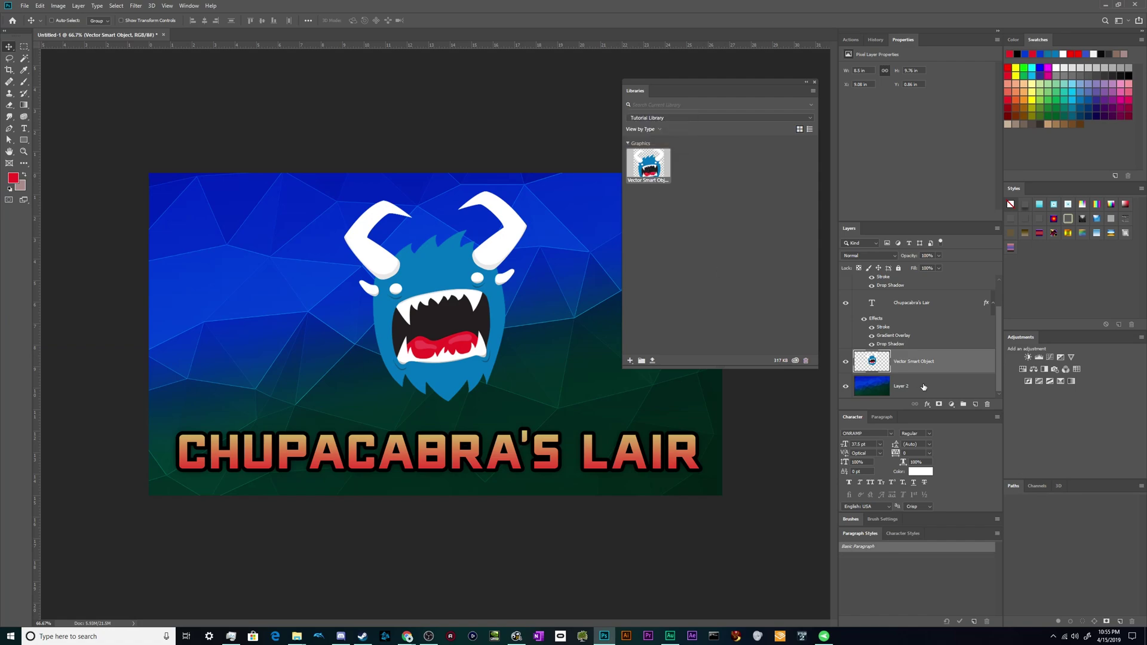
- Drag the background Layer 2 and the Chupacabra's Lair title layer into the Tutorial Library
mouse_move(920, 387)
left_mouse_down()
mouse_move(962, 388)
mouse_move(704, 220)
left_mouse_up()
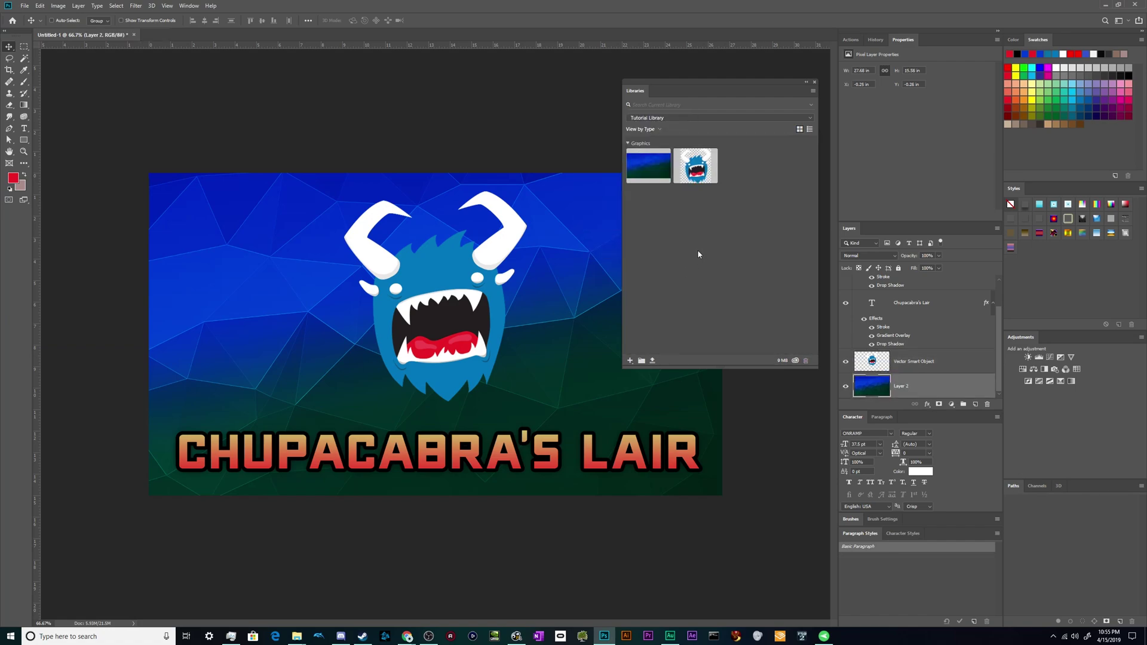
scroll(899, 365, "up", 2)
left_click_drag(930, 339, 762, 264)
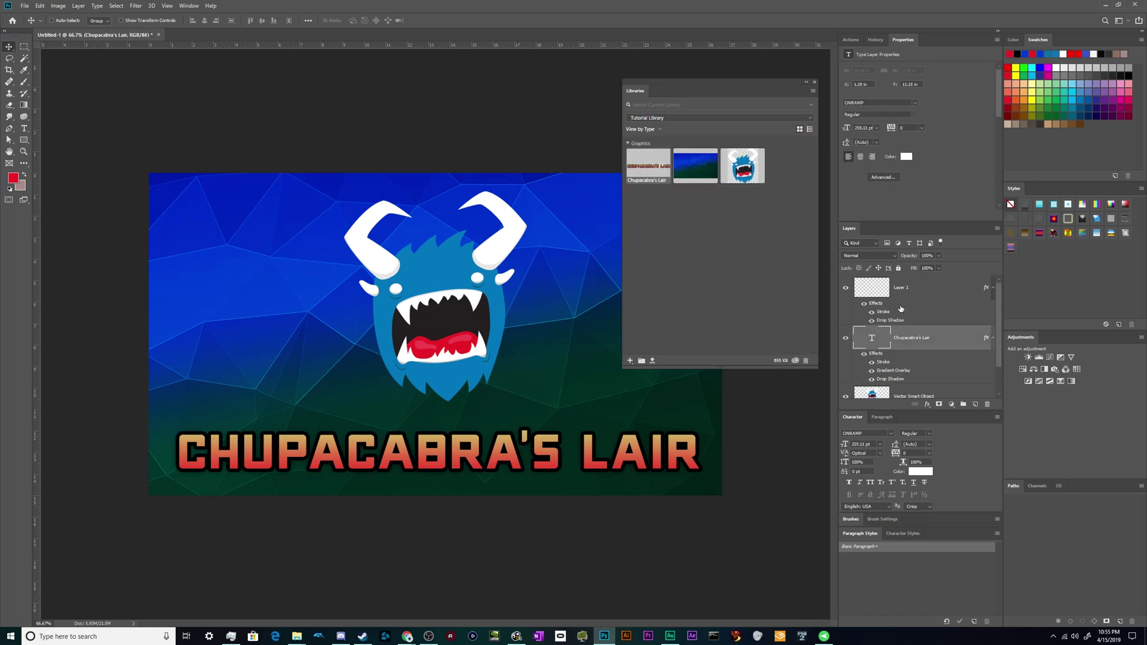
- Save the title's white text colour to the Tutorial Library
left_click(629, 361)
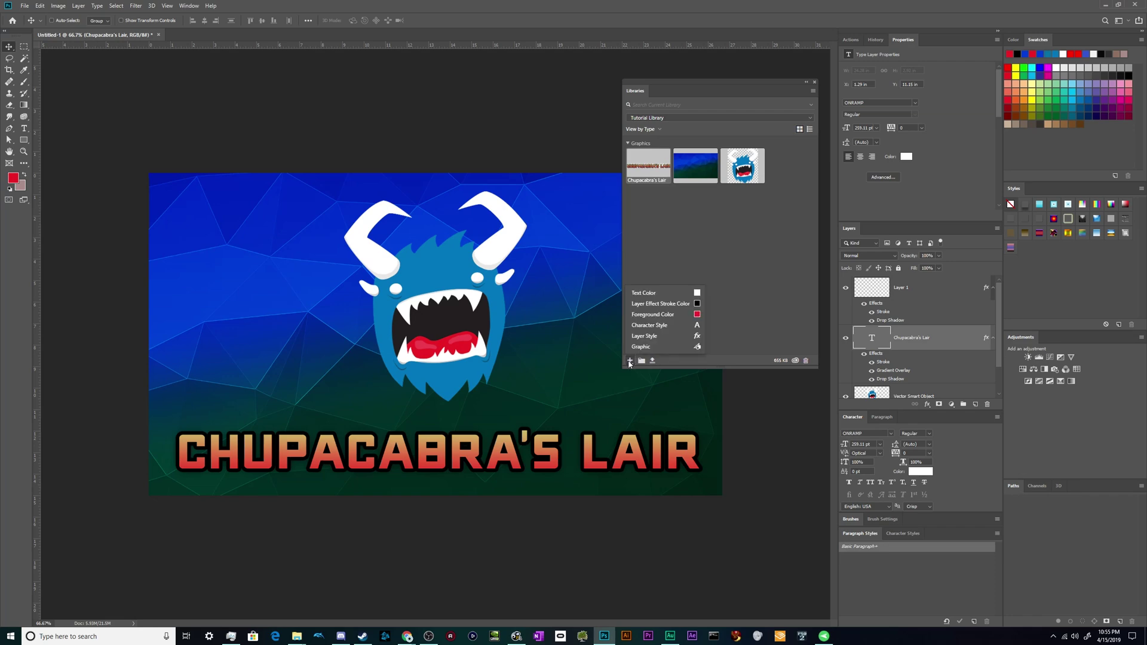
left_click(667, 294)
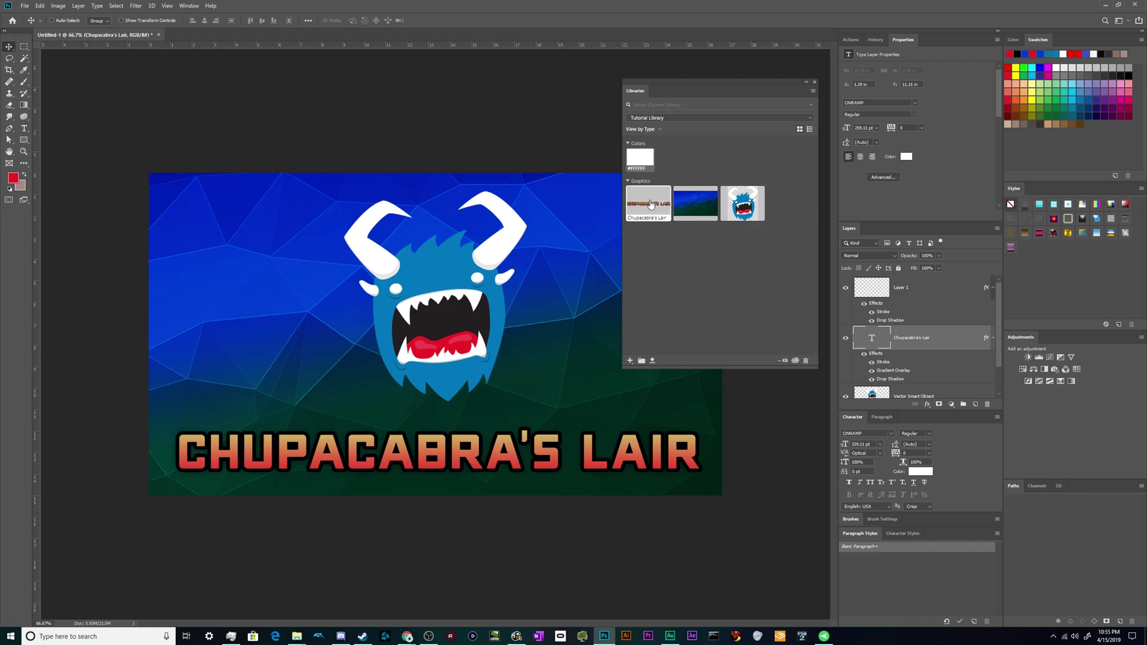
left_click(872, 371)
left_click(872, 371)
- Save the title's layer style and its ONRAMP character style to the library
left_click(630, 360)
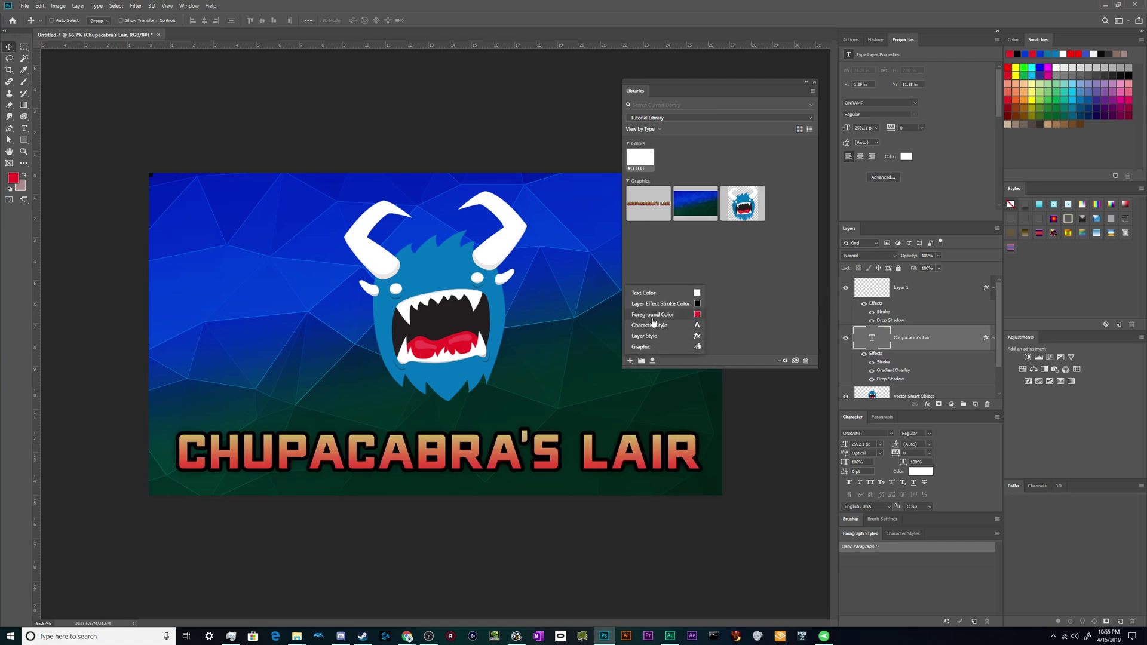
left_click(656, 336)
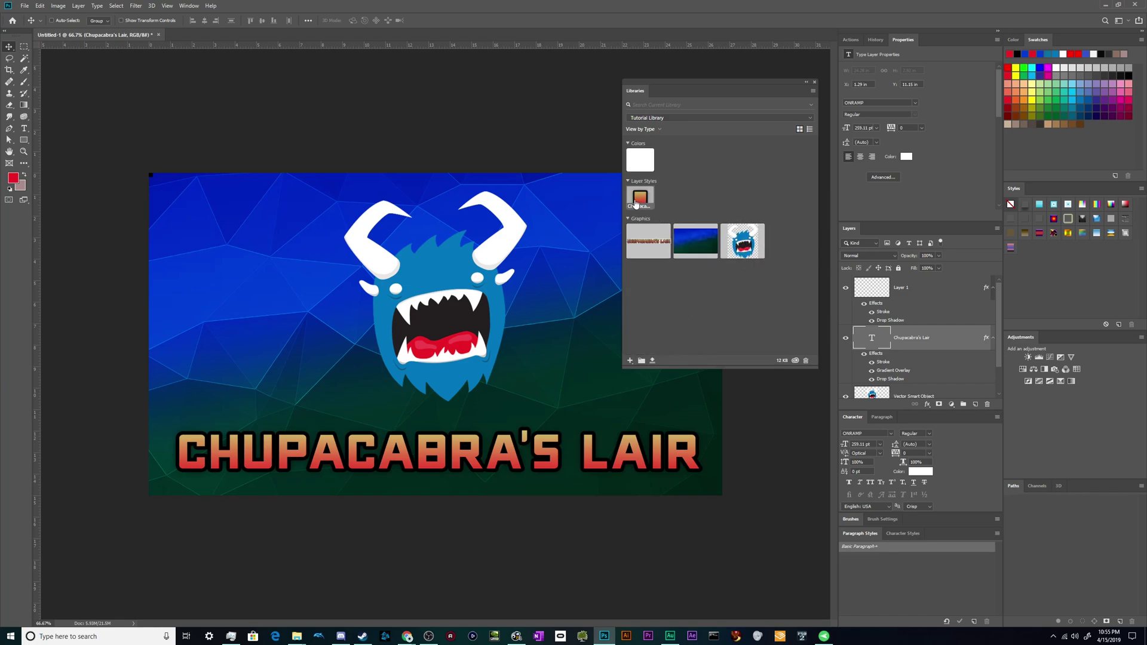
left_click(630, 360)
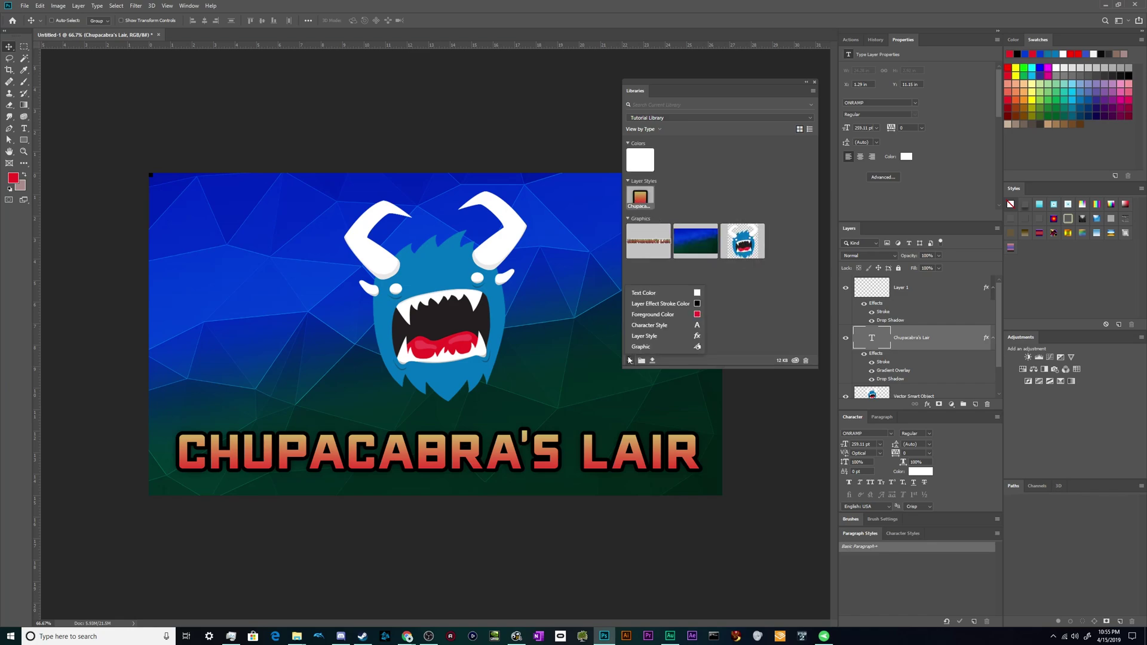
left_click(668, 326)
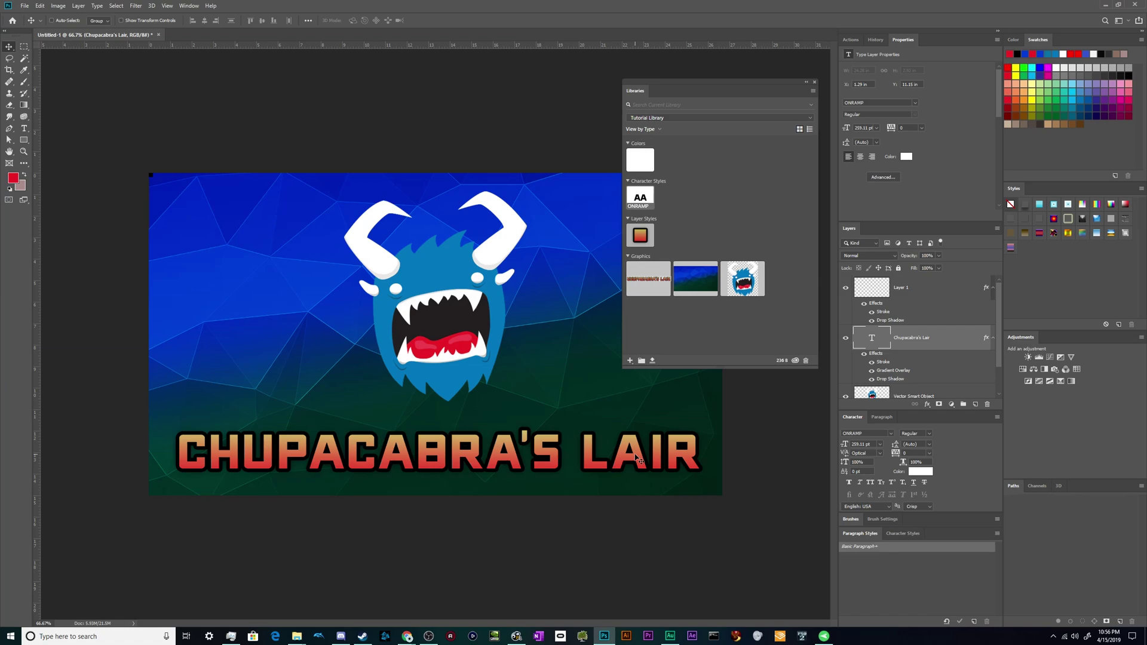
left_click(879, 444)
left_click(992, 442)
scroll(933, 292, "down", 2)
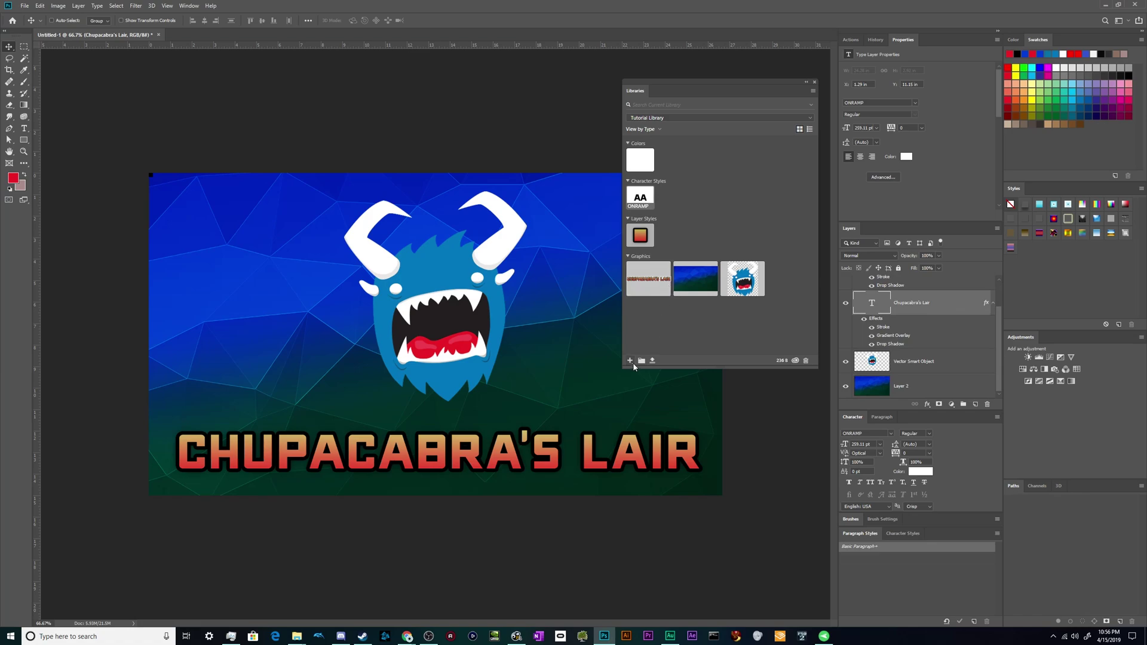
- Eyedropper the background's blue #003AD7 and dark green #00281F and add both as library colours
key("i")
mouse_move(174, 288)
left_mouse_down()
mouse_move(198, 272)
mouse_move(188, 287)
left_mouse_up()
left_click(629, 360)
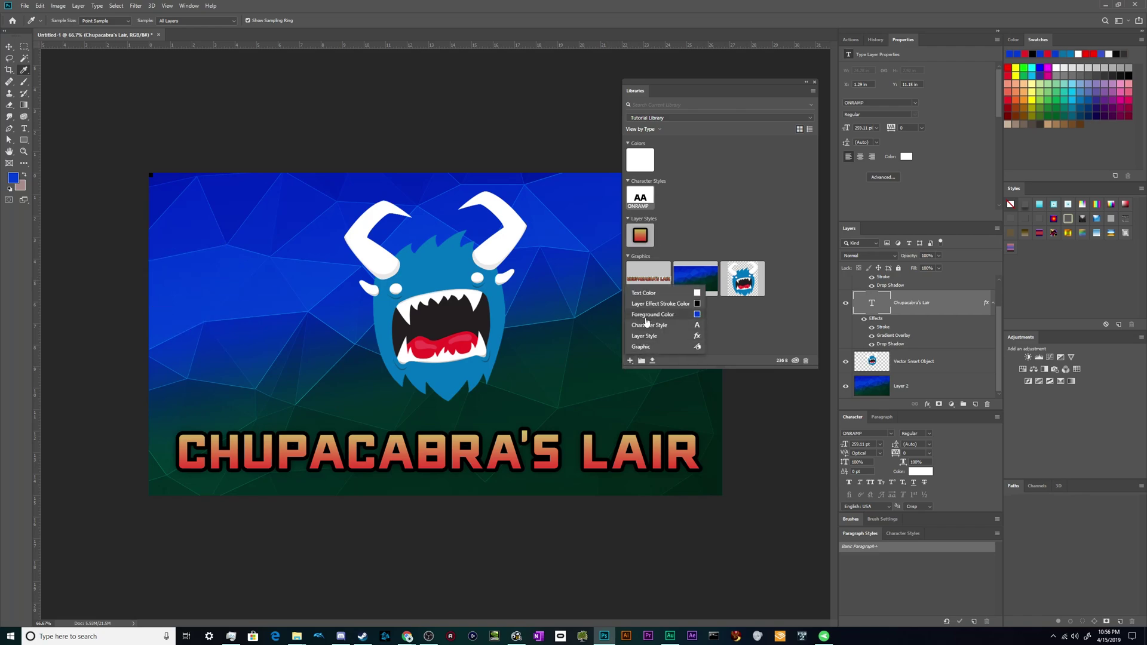
left_click(647, 322)
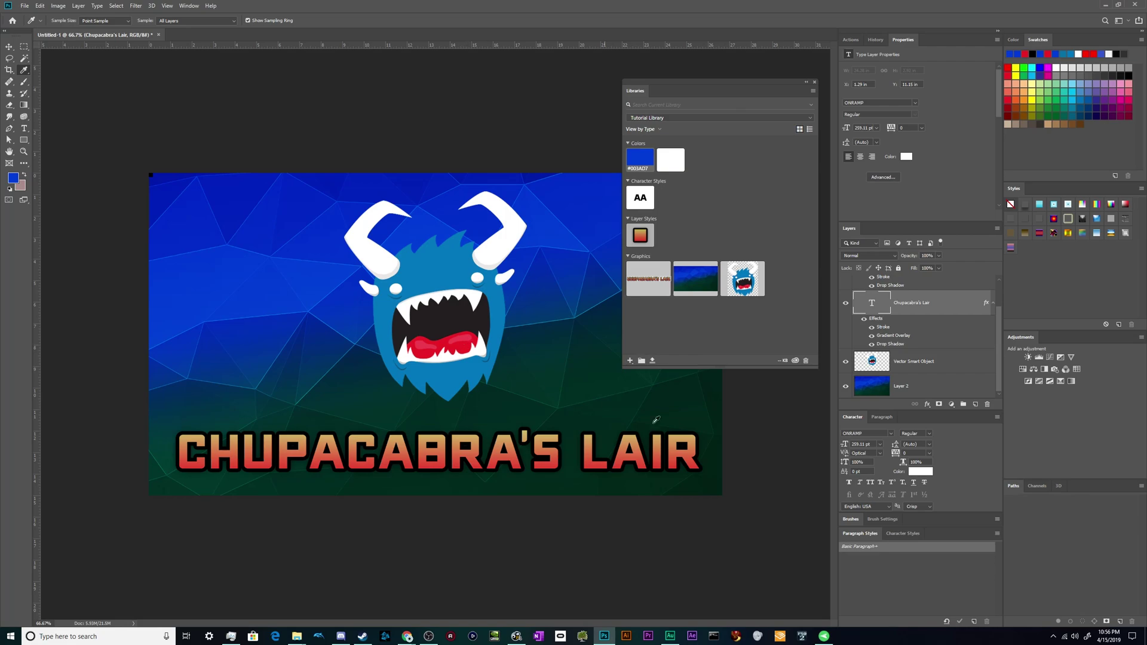
left_click_drag(682, 438, 608, 404)
left_click(630, 361)
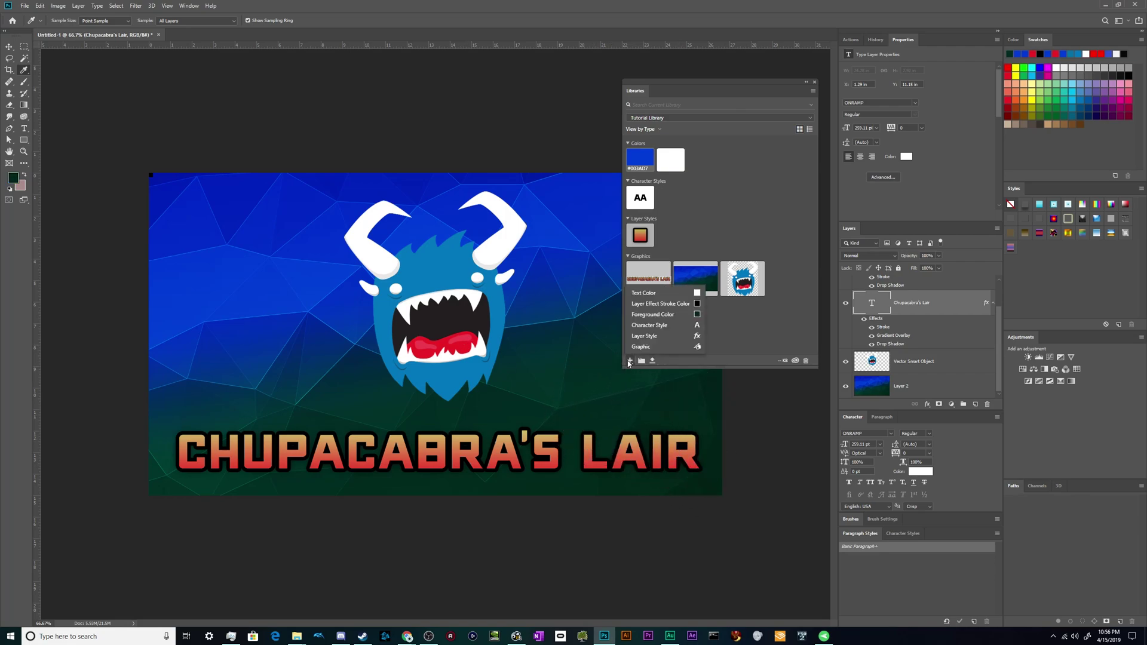
left_click(653, 314)
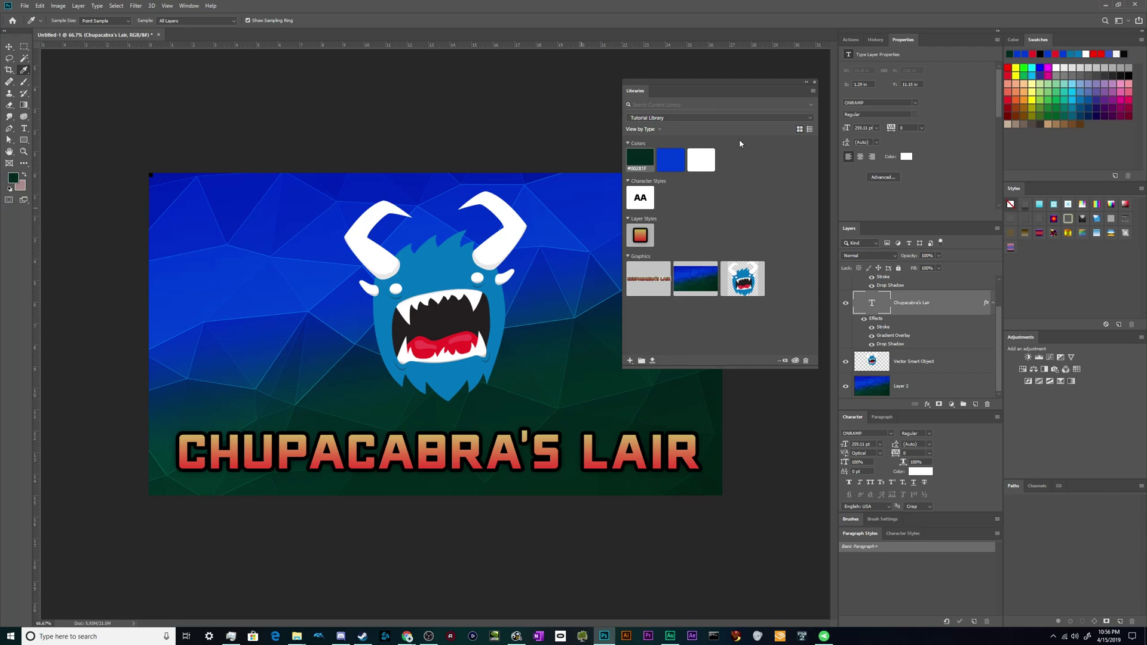
- Type a NEW TEXT line, then enlarge it and position it above the title
key("t")
left_click(210, 233)
type("NEW TEXT")
left_click(9, 46)
key("ctrl+t")
left_click_drag(250, 234, 477, 231)
left_click_drag(317, 243, 274, 402)
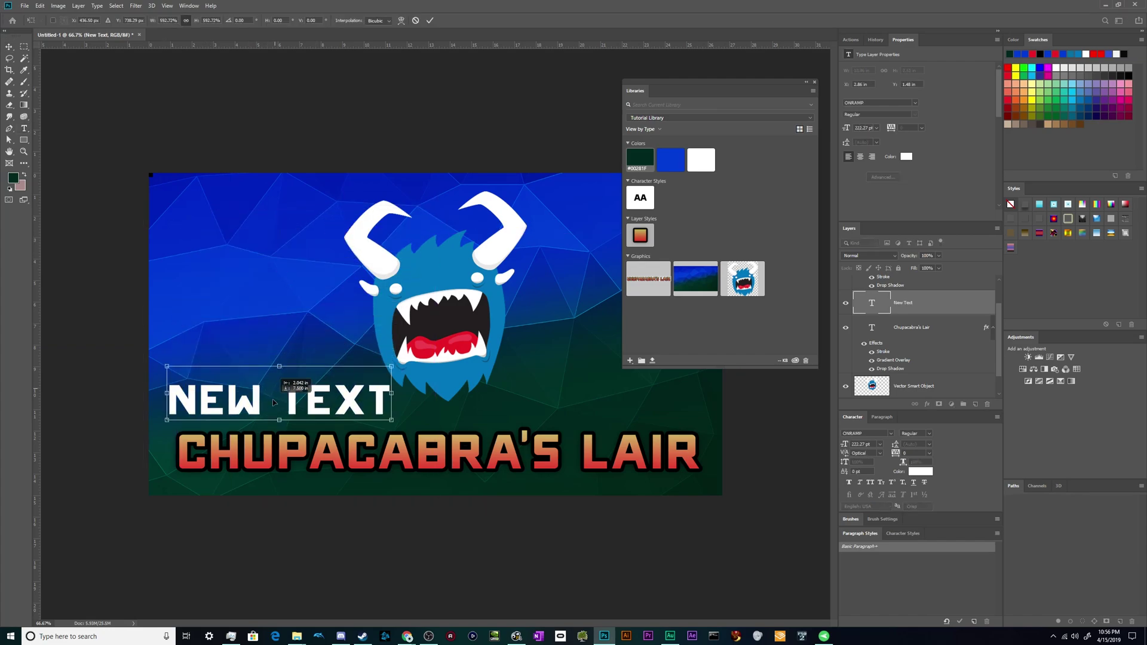
key("Return")
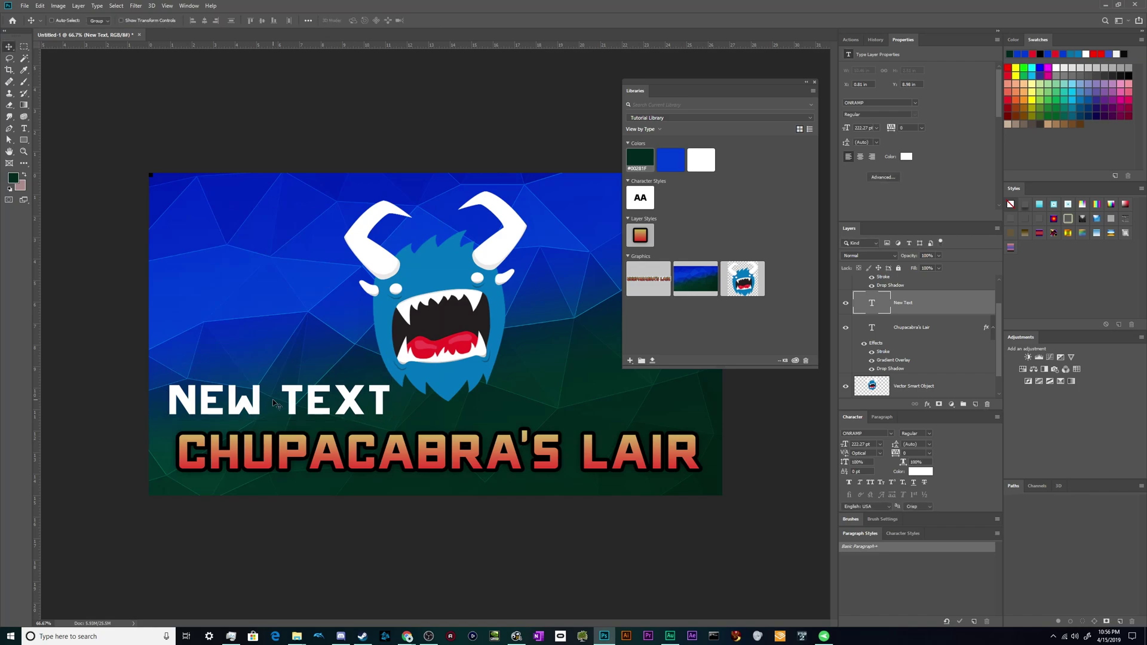
- Colour the NEW TEXT line white using the saved library swatches
left_click(643, 162)
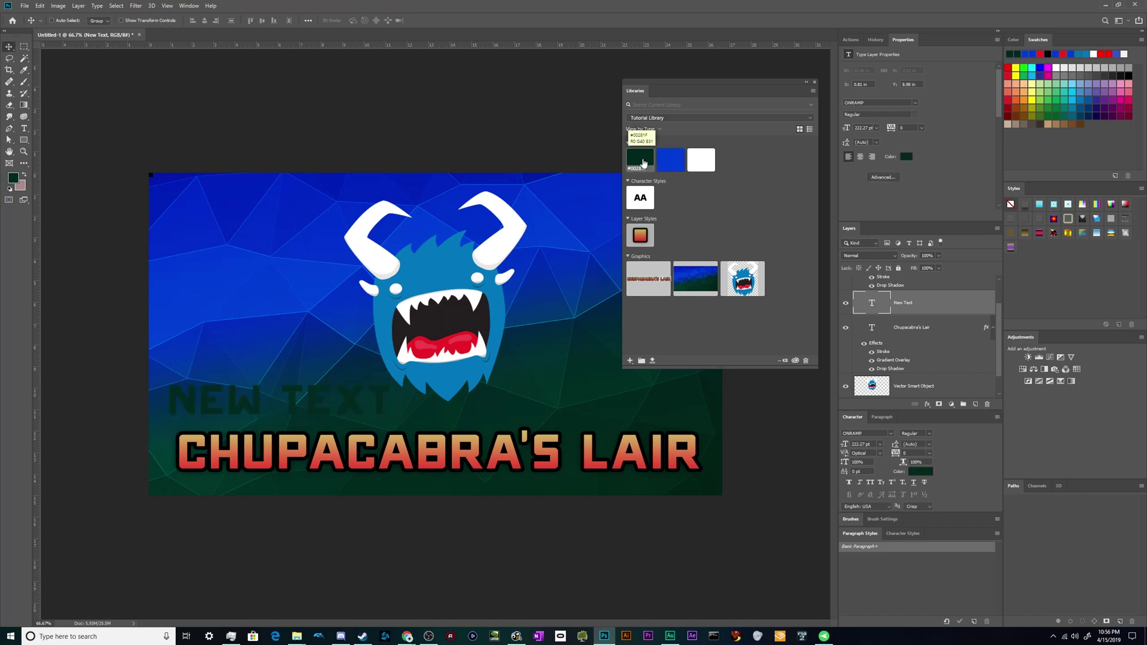
left_click(670, 160)
left_click(705, 163)
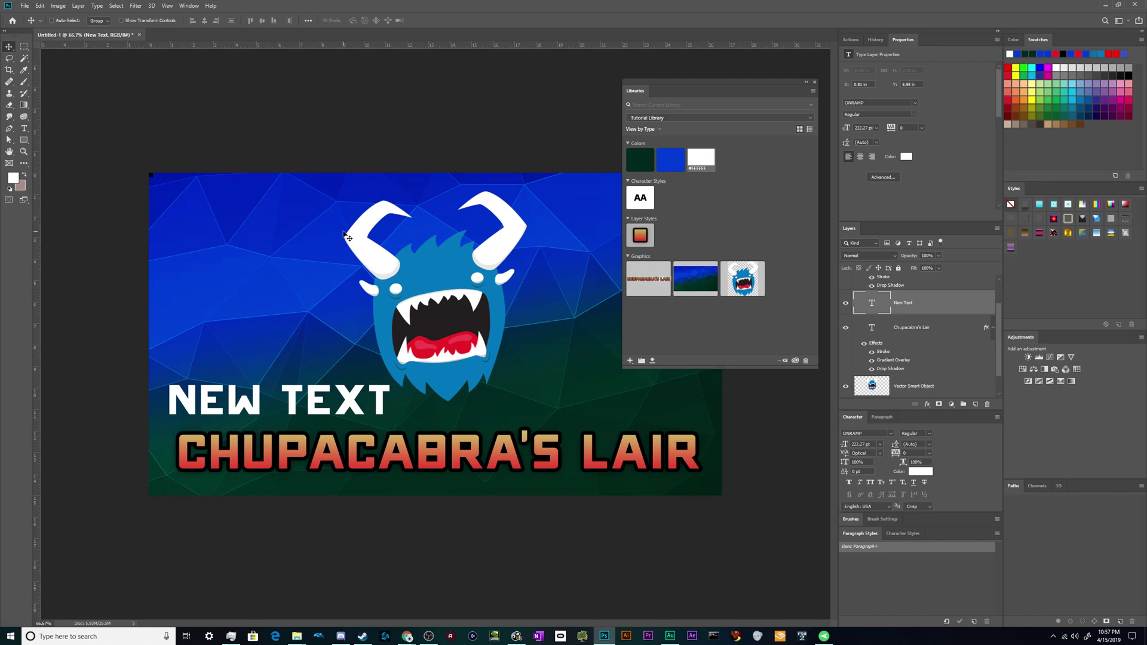
- Place the monster logo and Chupacabra's Lair title graphics from the library onto the banner
left_click_drag(743, 278, 416, 281)
key("Return")
left_click_drag(648, 278, 439, 448)
key("Return")
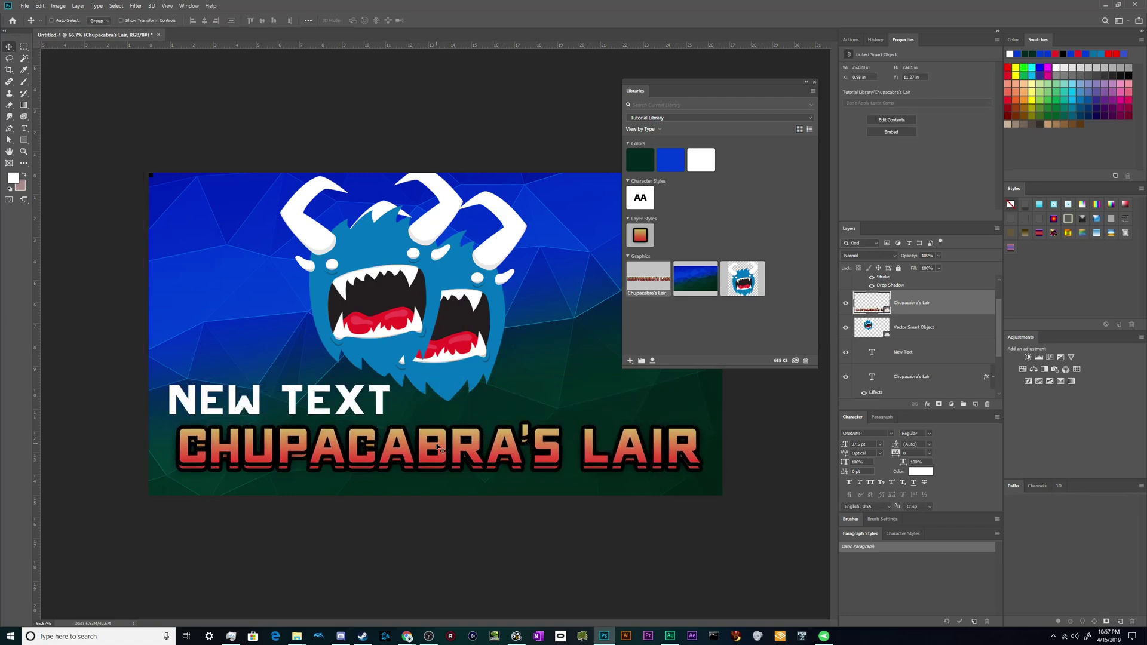
- Shift the placed title graphic's hue to +117 to turn it green
key("ctrl+u")
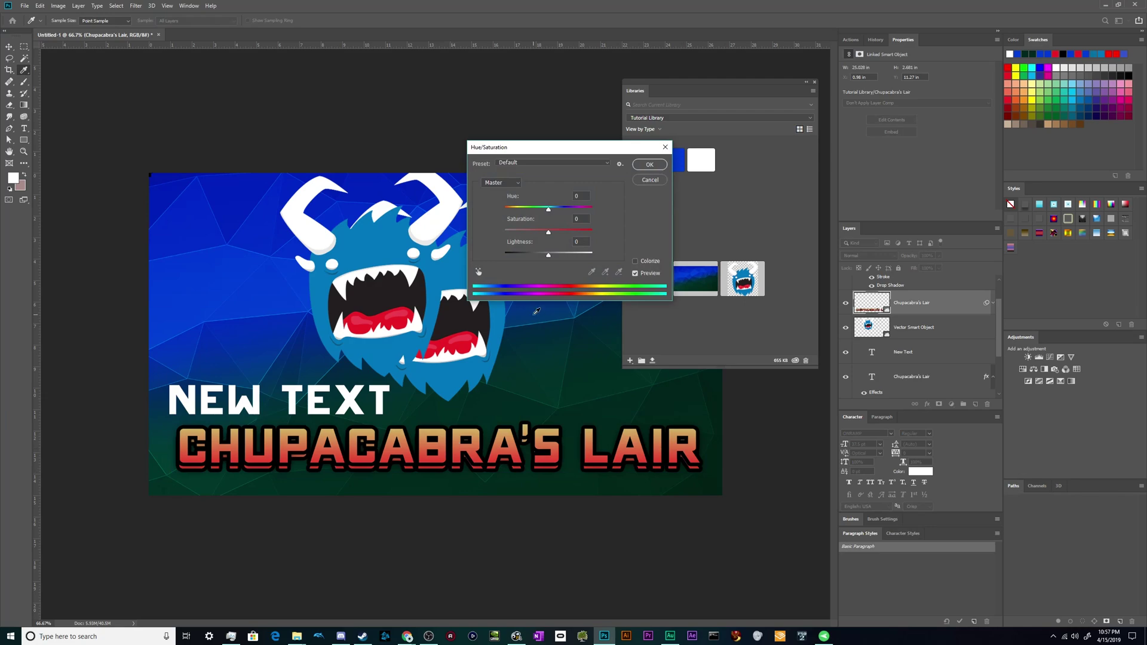
left_click_drag(549, 209, 581, 210)
left_click(649, 165)
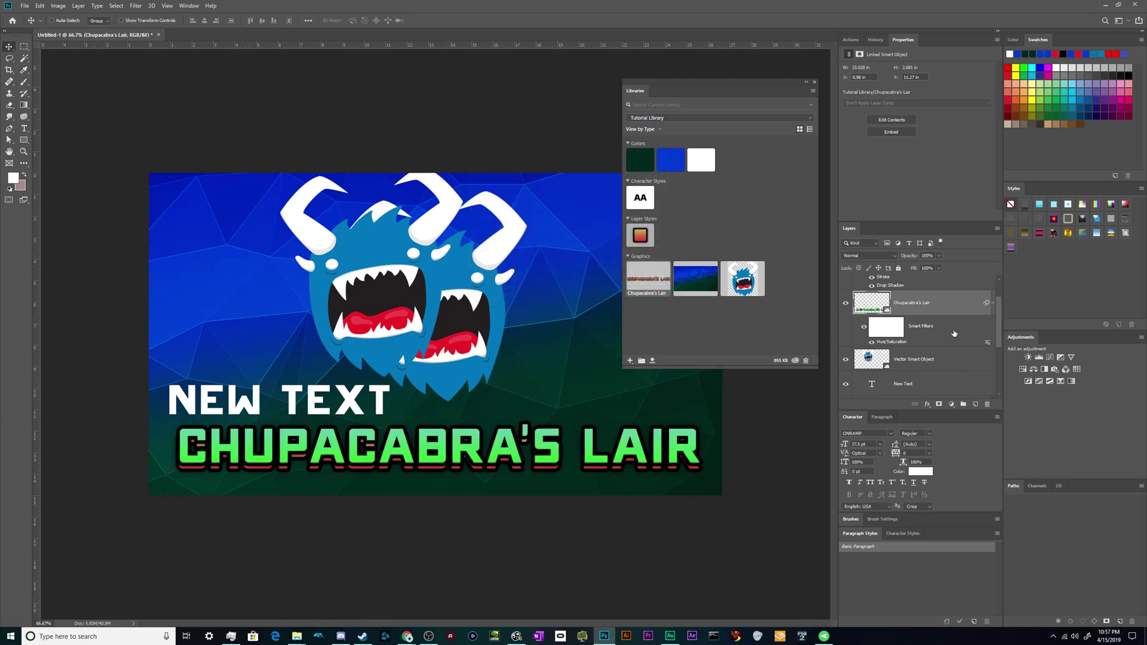
scroll(953, 334, "up", 2)
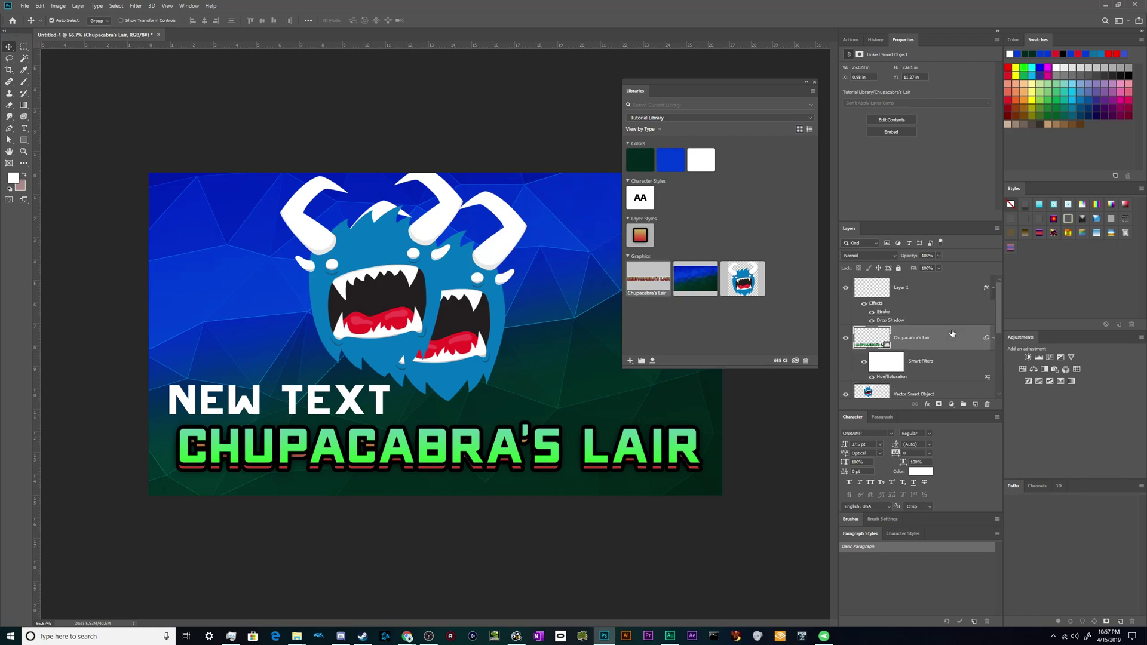
- Duplicate the green title, offset the copy below the original as a shadow, and apply Hue/Saturation
key("ctrl+j")
key("Down")
key("Down")
key("Down")
key("Down")
key("Down")
key("Down")
key("Down")
key("Down")
left_click_drag(946, 330, 939, 363)
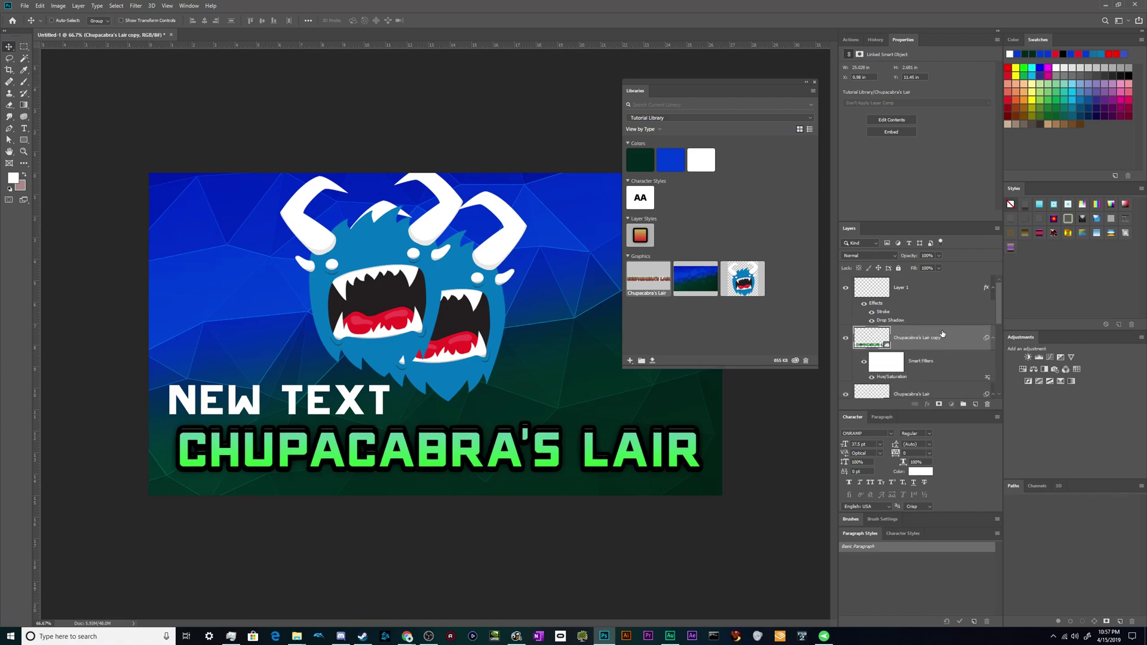
scroll(942, 333, "down", 3)
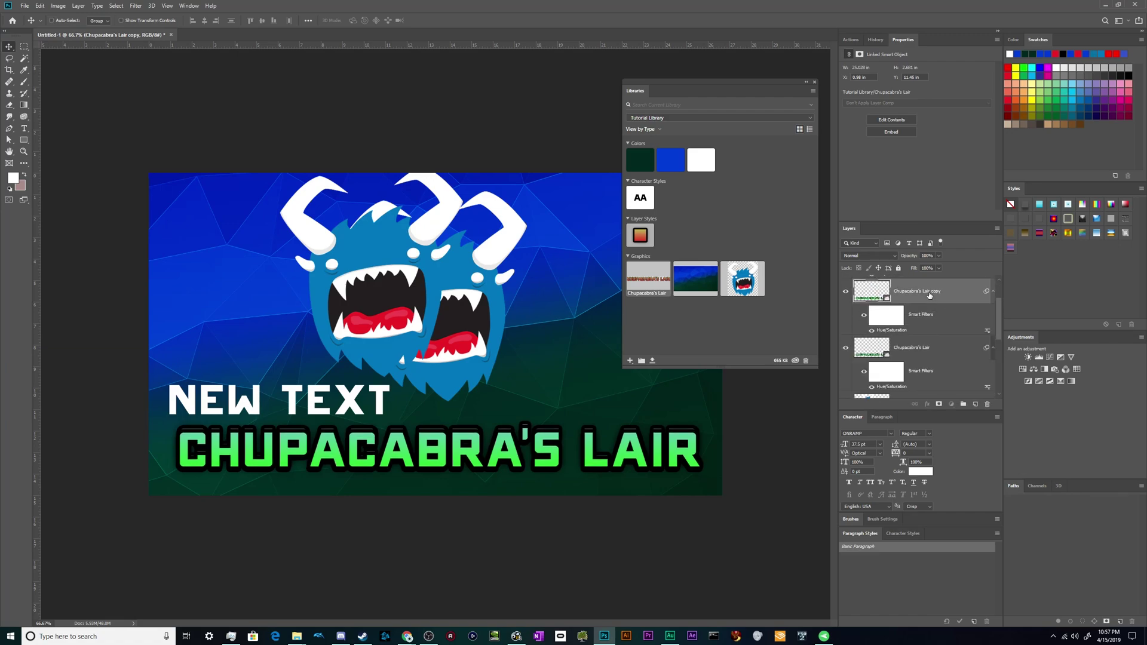
left_click_drag(930, 295, 923, 364)
key("ctrl+u")
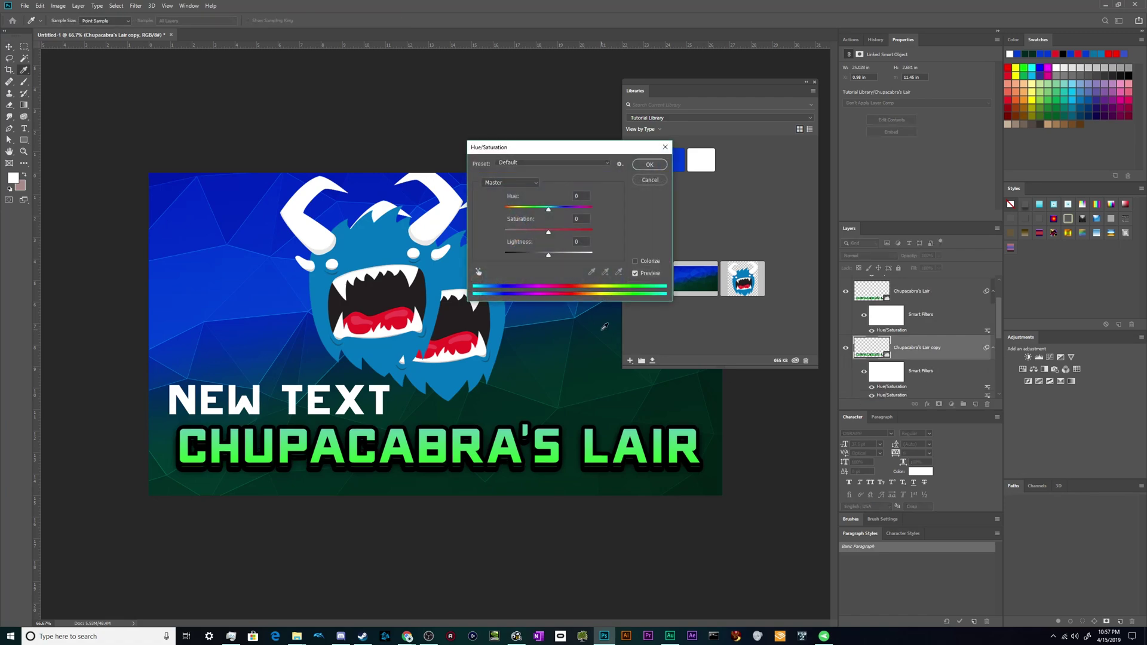
left_click(654, 165)
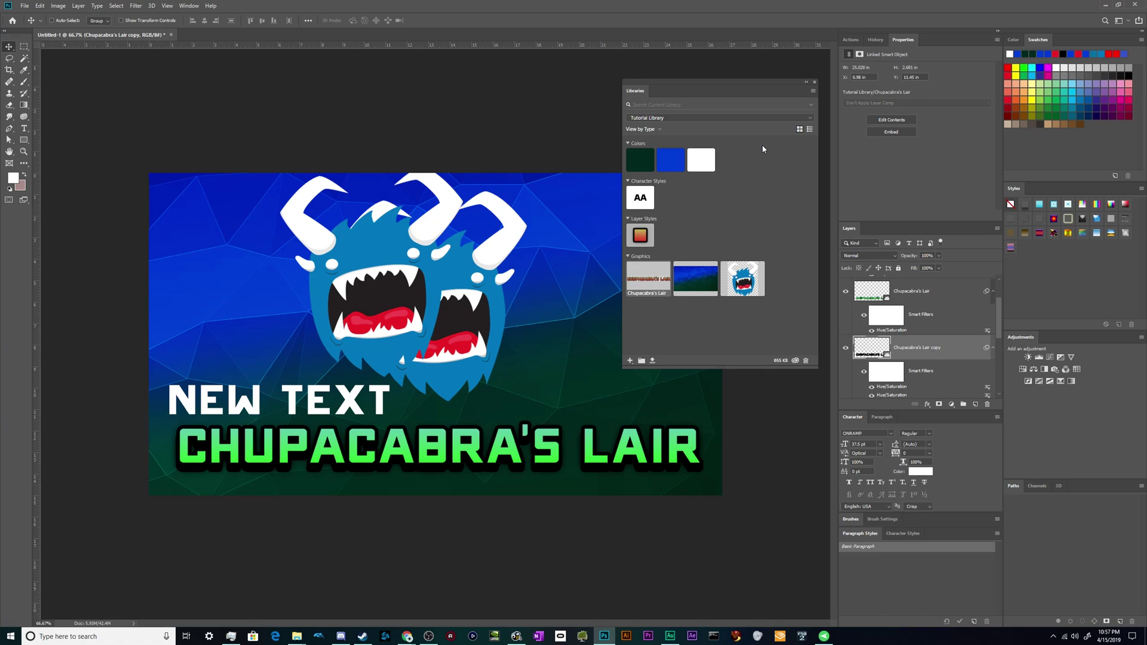
- Switch the Libraries panel to Subnautica Thumb Template and browse its colours, styles and graphics
left_click(755, 119)
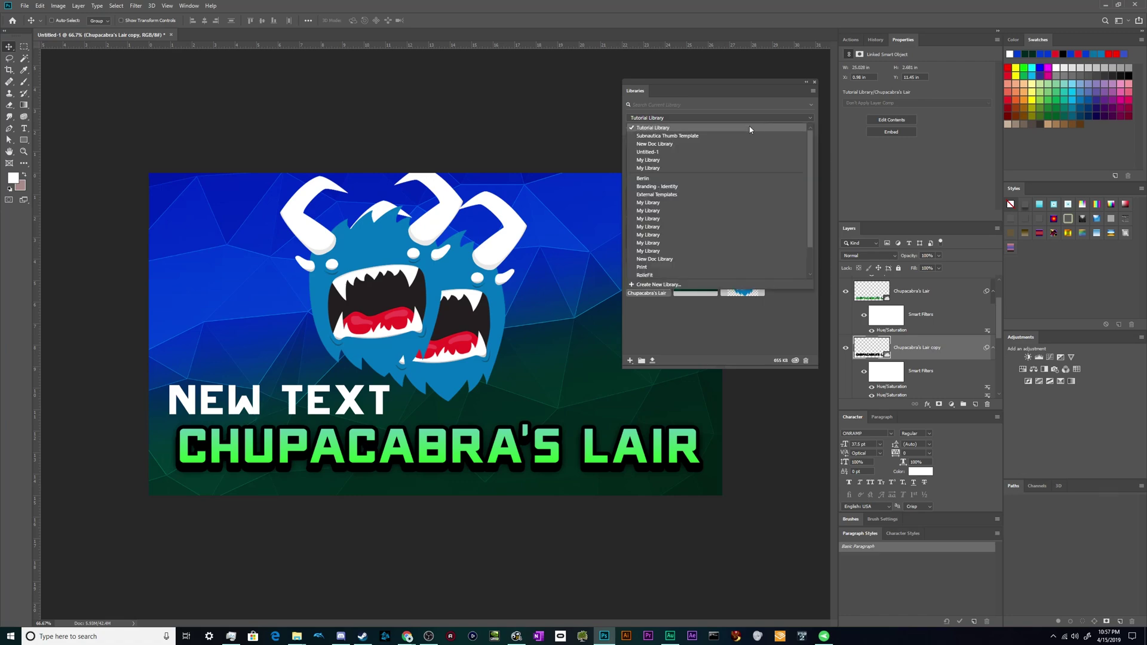
left_click(662, 136)
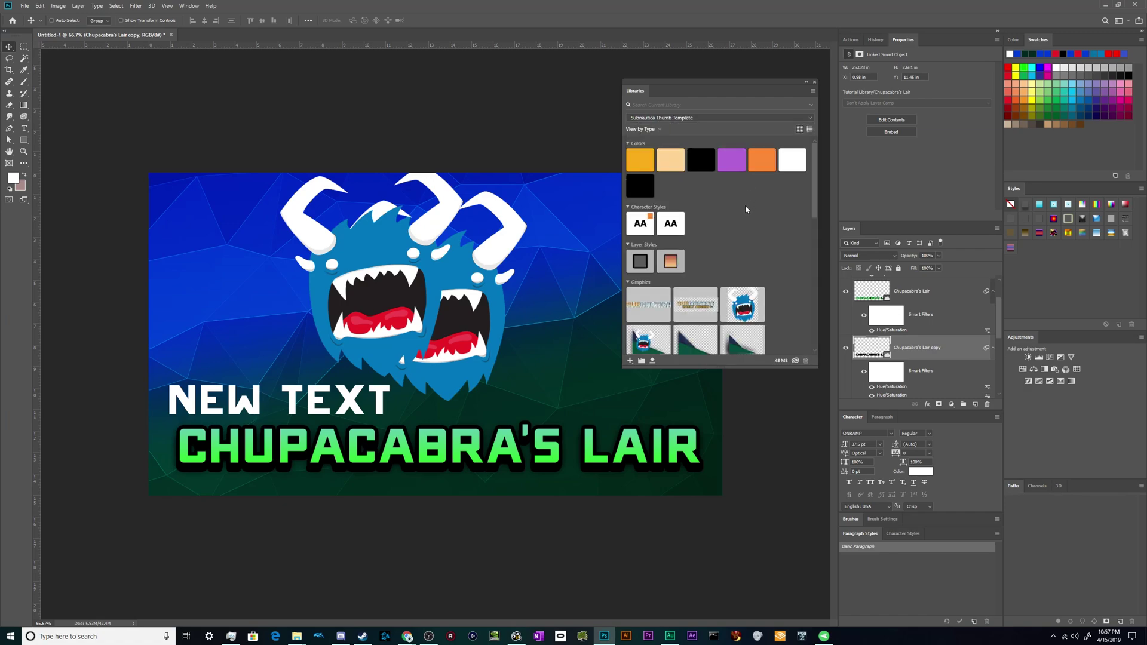
scroll(745, 209, "down", 3)
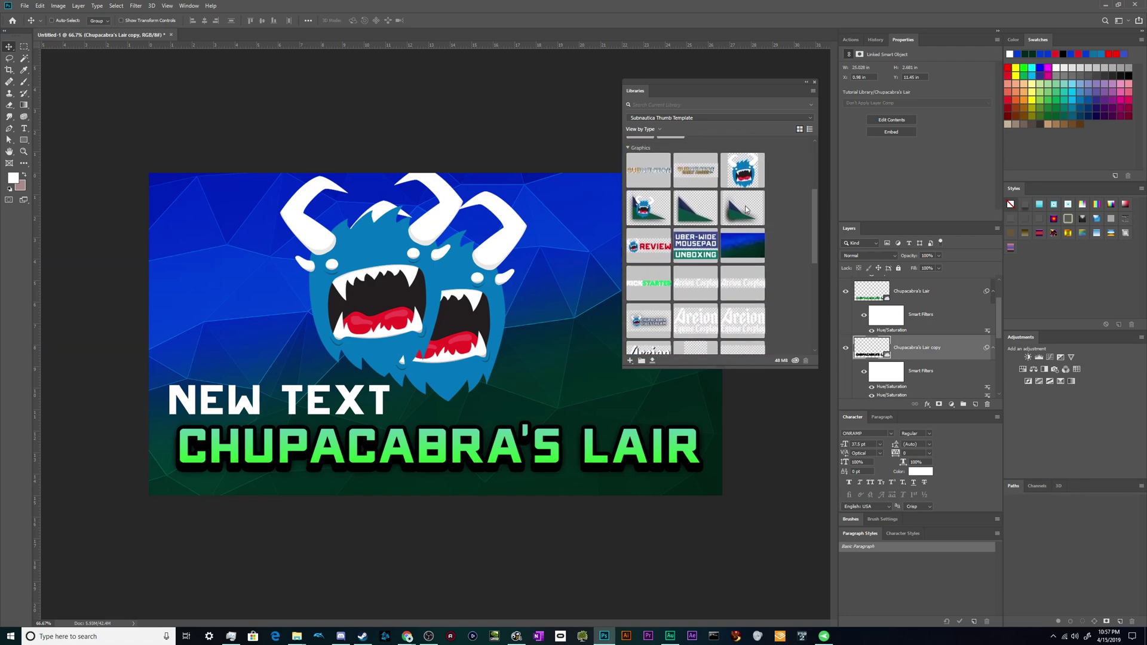
scroll(773, 223, "down", 2)
scroll(773, 223, "up", 5)
scroll(772, 223, "down", 8)
scroll(772, 223, "up", 3)
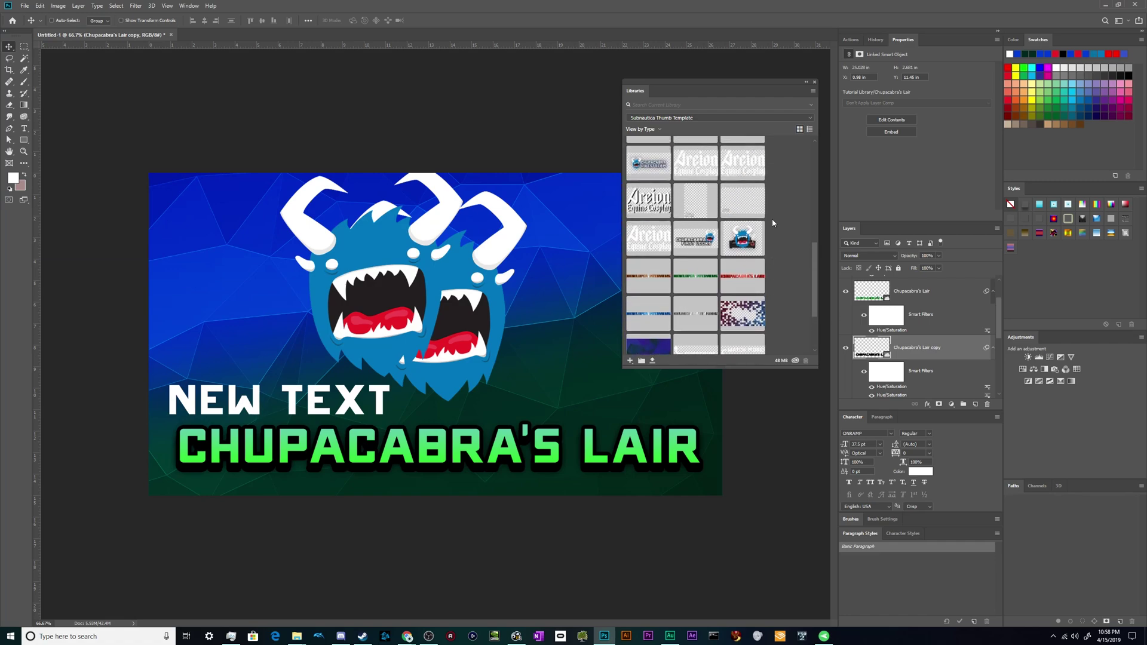
scroll(772, 223, "up", 6)
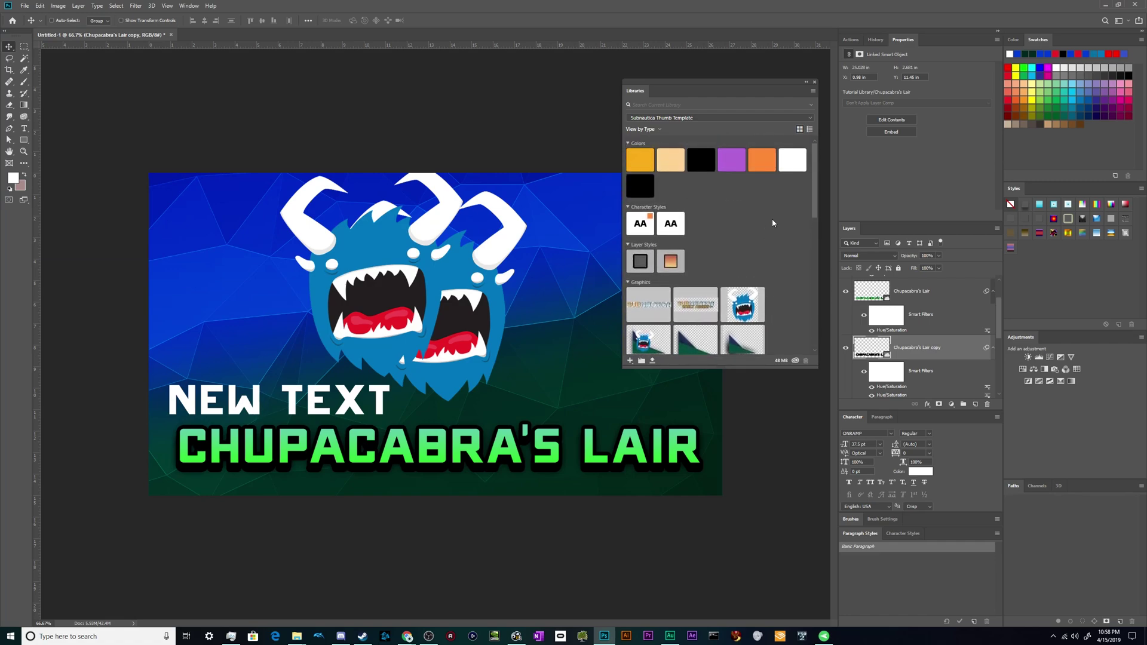
scroll(773, 223, "down", 4)
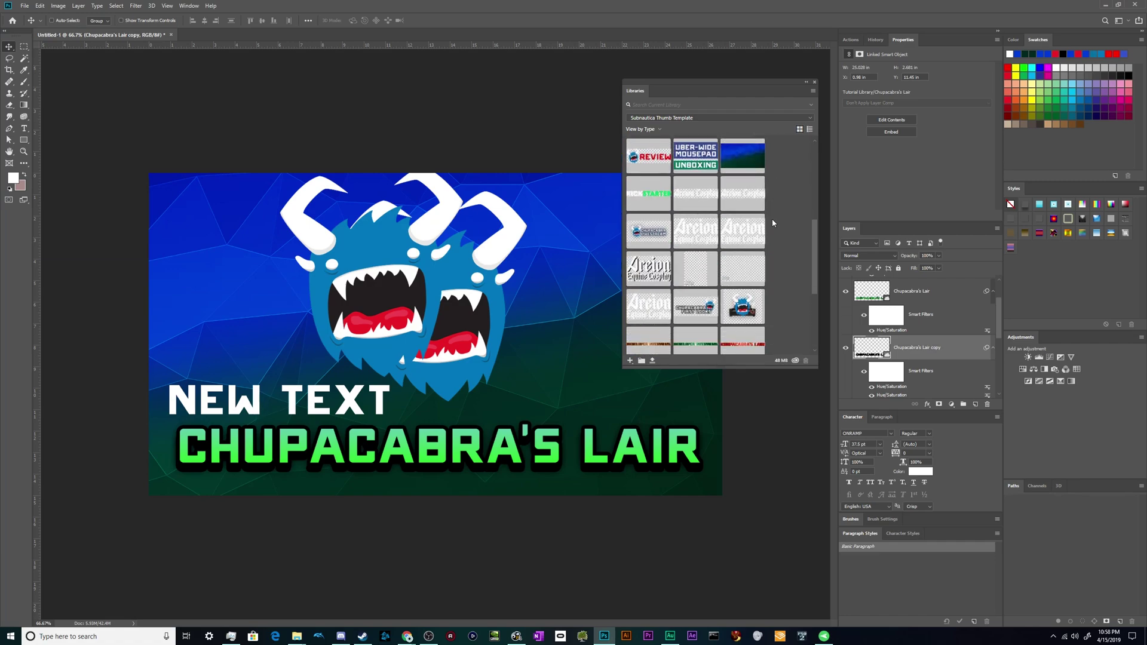
scroll(798, 239, "up", 5)
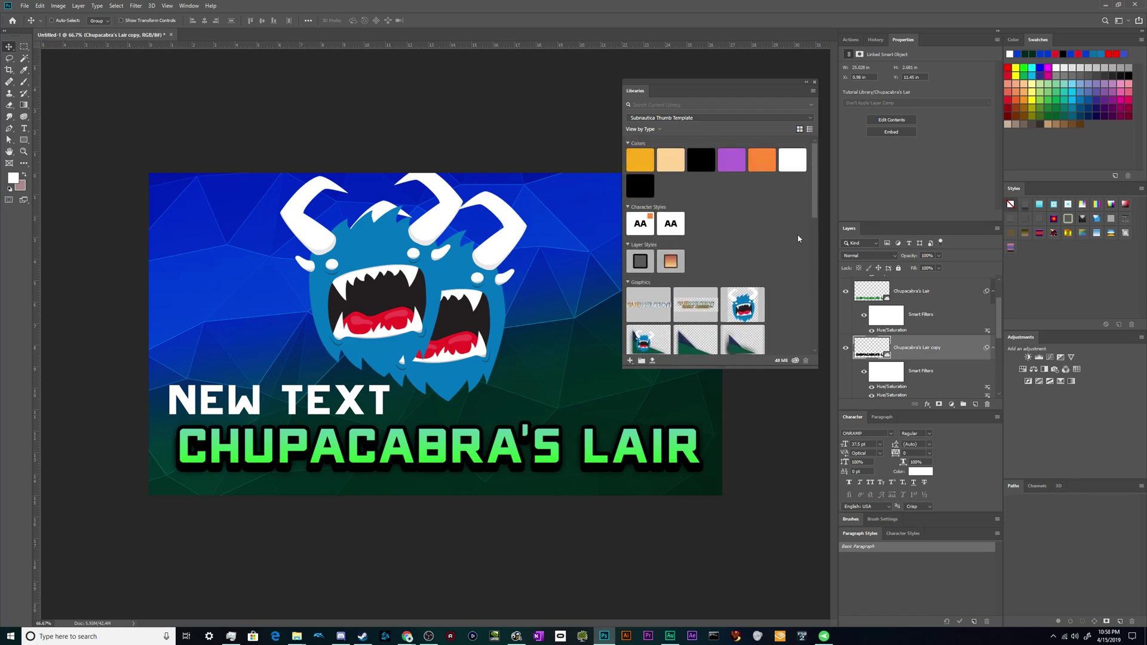
scroll(763, 245, "down", 1)
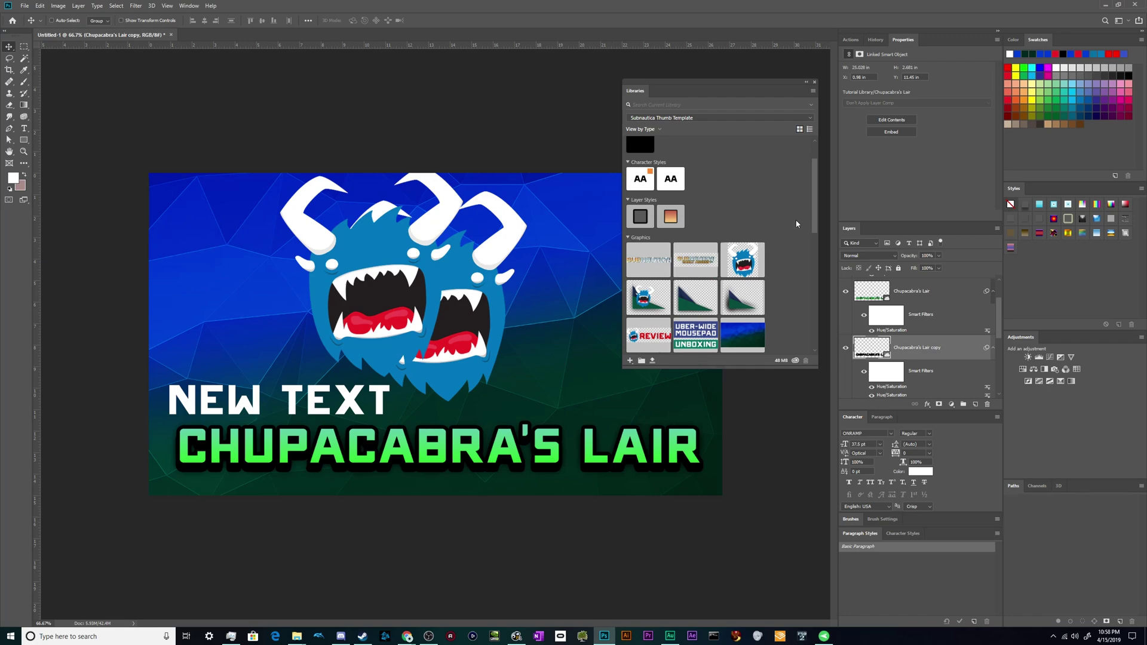
scroll(796, 224, "up", 1)
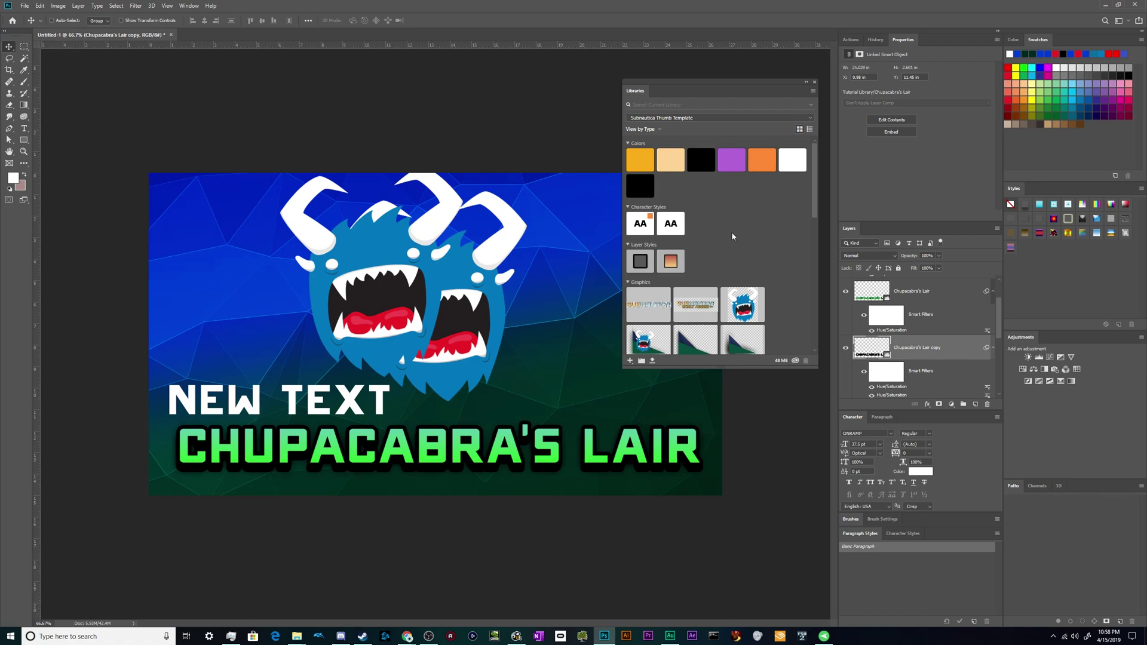
scroll(922, 301, "down", 5)
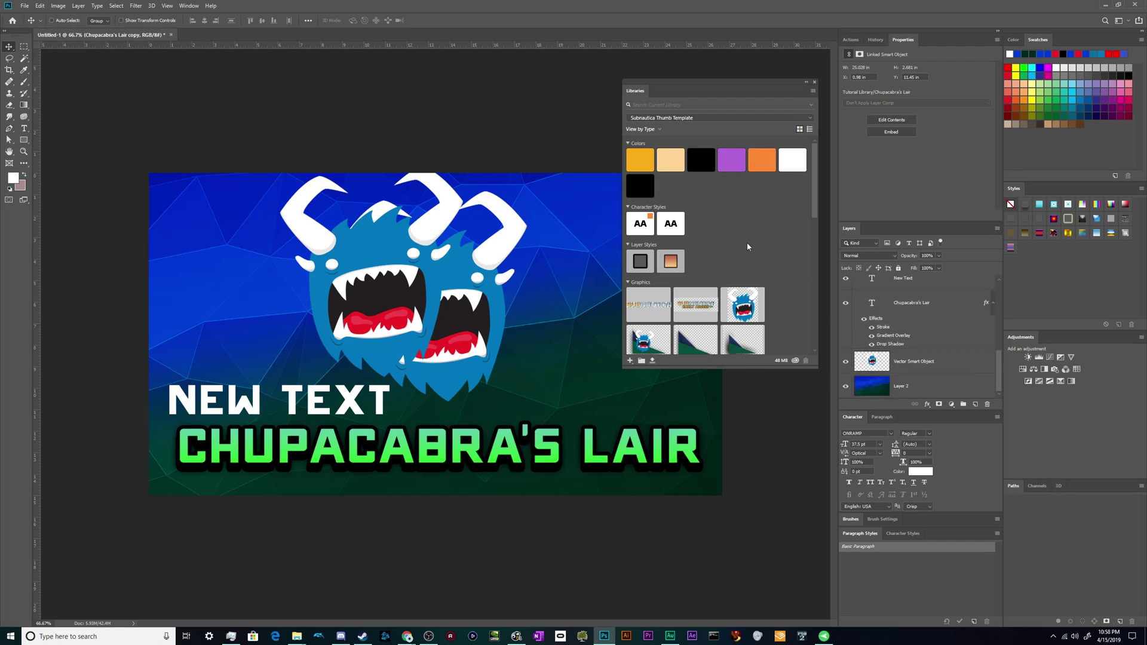
- Pick Tutorial Library from the Libraries dropdown to show the banner's assets again
left_click(684, 121)
left_click(667, 140)
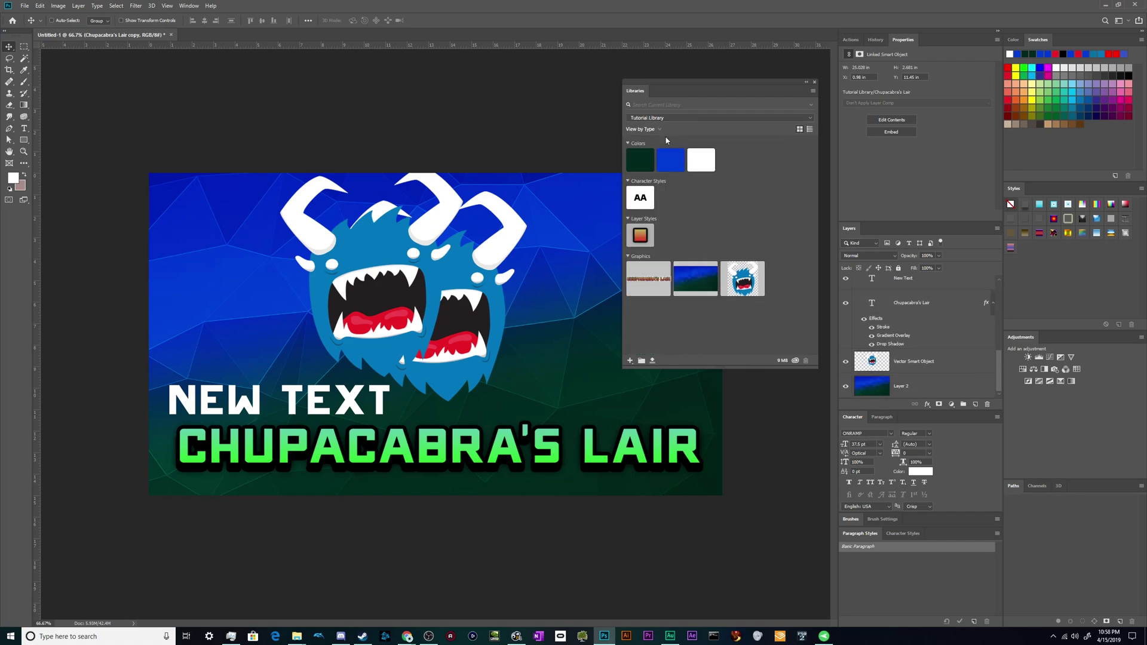